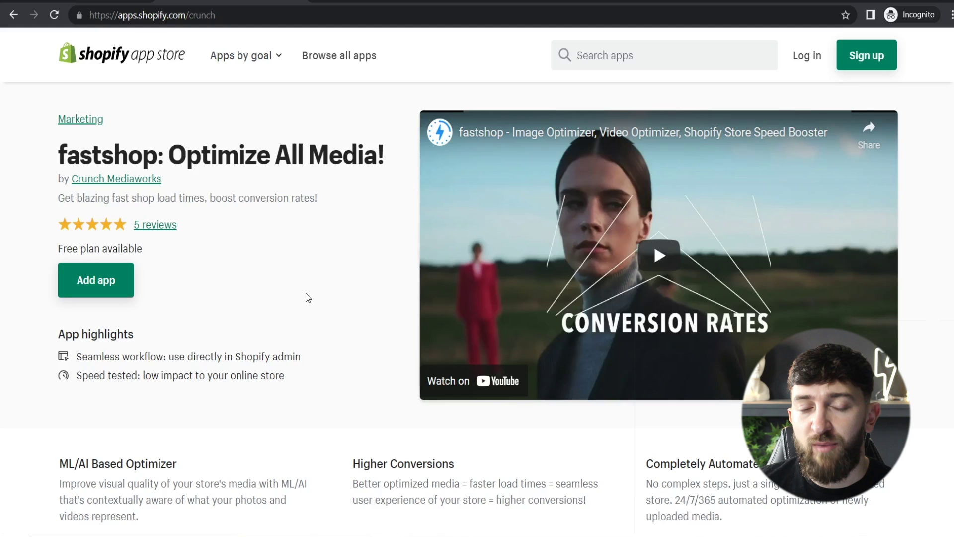
pyautogui.scroll(-5, 297, 280)
pyautogui.scroll(-3, 332, 269)
pyautogui.scroll(-3, 333, 267)
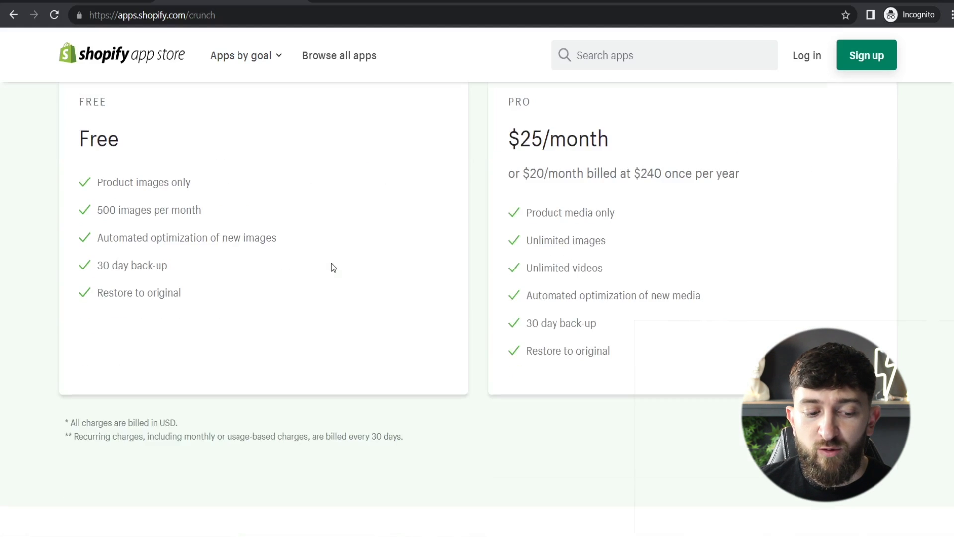
pyautogui.scroll(1, 328, 254)
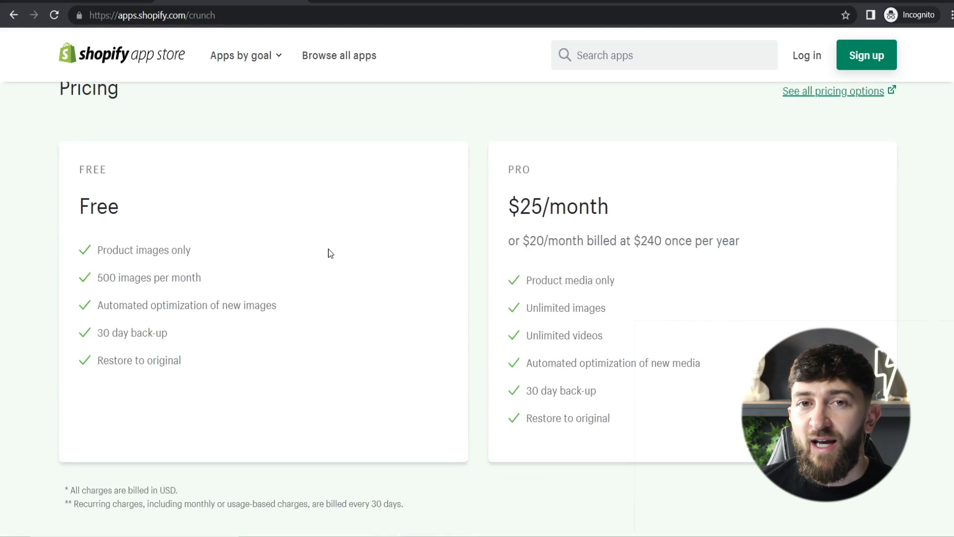
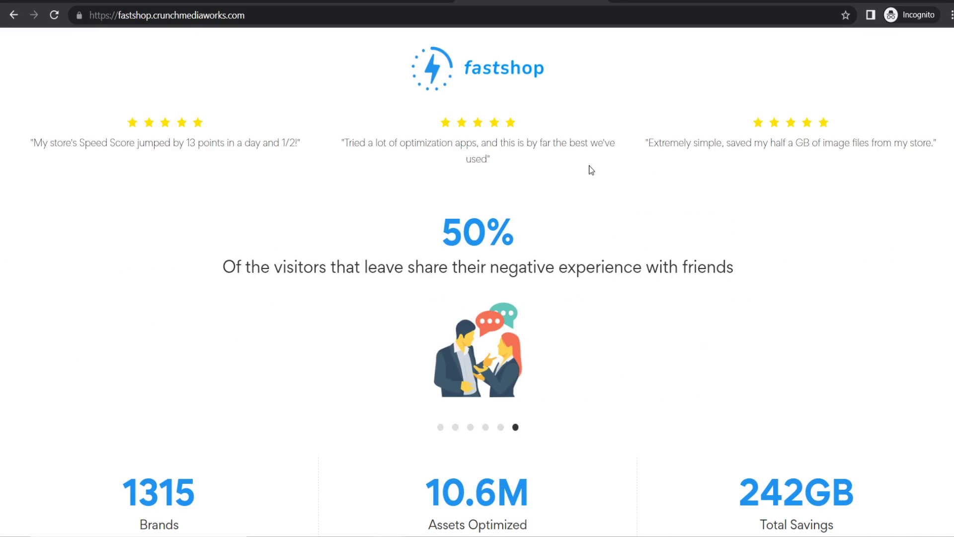
pyautogui.scroll(-1, 588, 162)
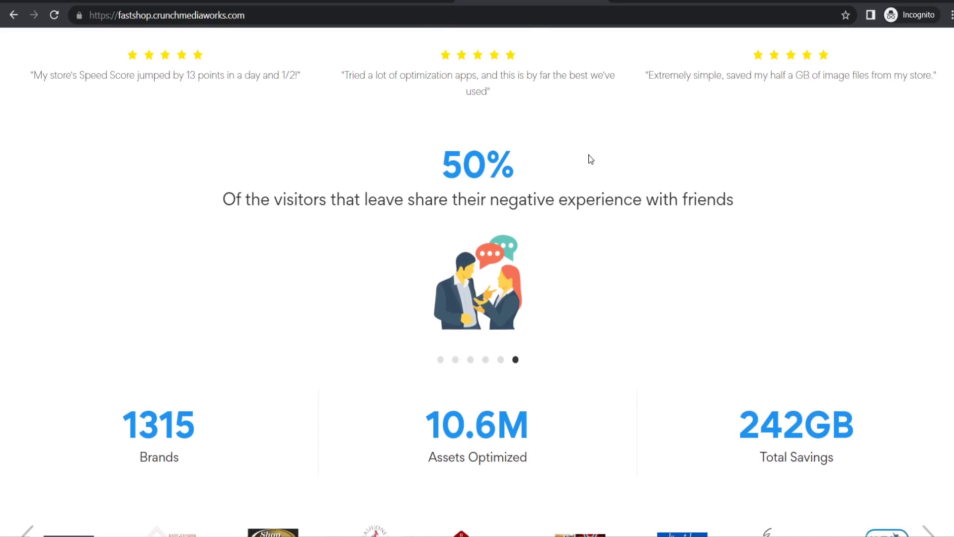
pyautogui.scroll(-1, 588, 161)
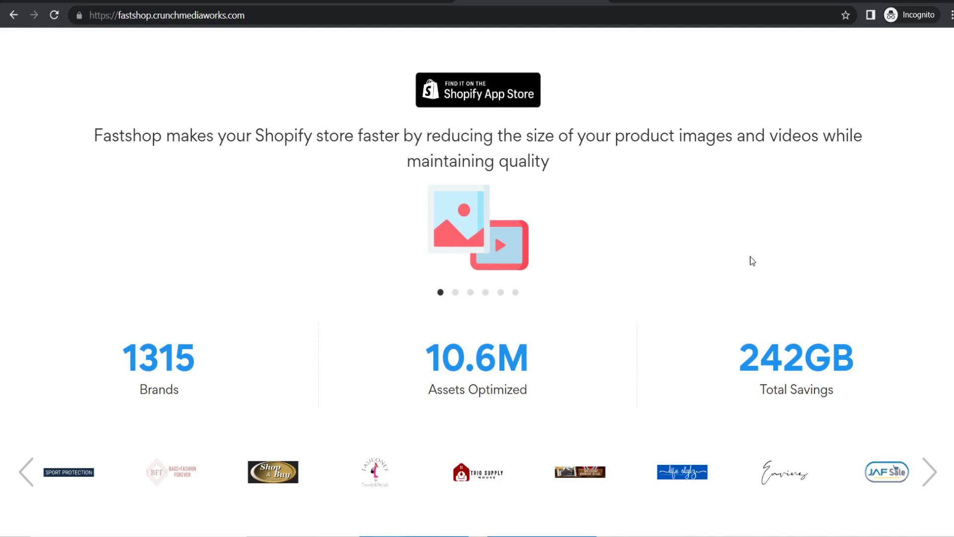
pyautogui.scroll(2, 751, 262)
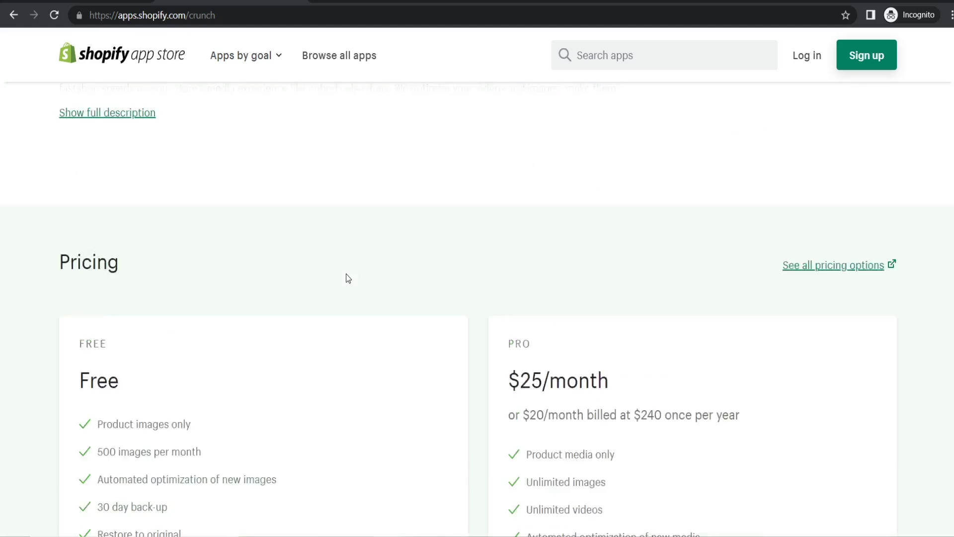
pyautogui.scroll(5, 347, 277)
pyautogui.scroll(5, 347, 276)
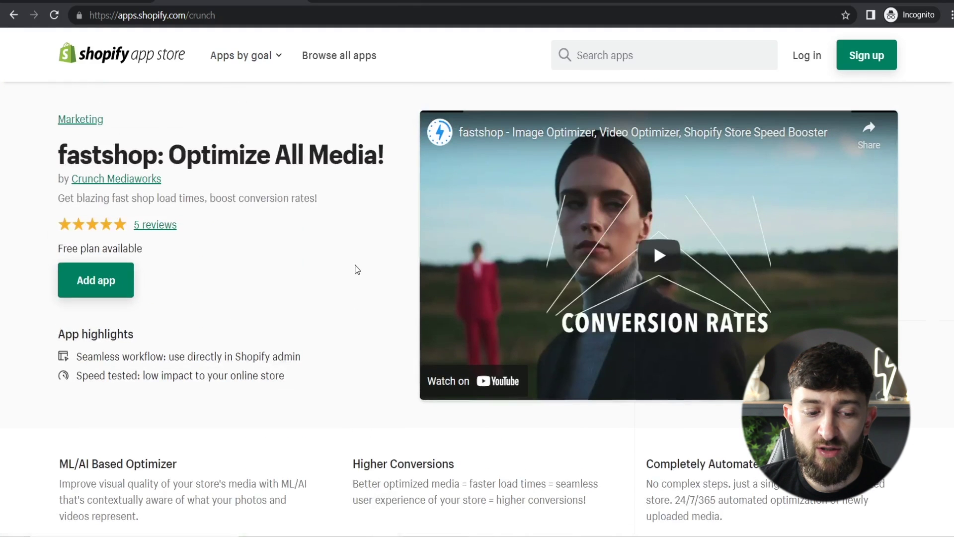
# Install fastshop with store access and advance through its onboarding slides to the final one
pyautogui.click(107, 280)
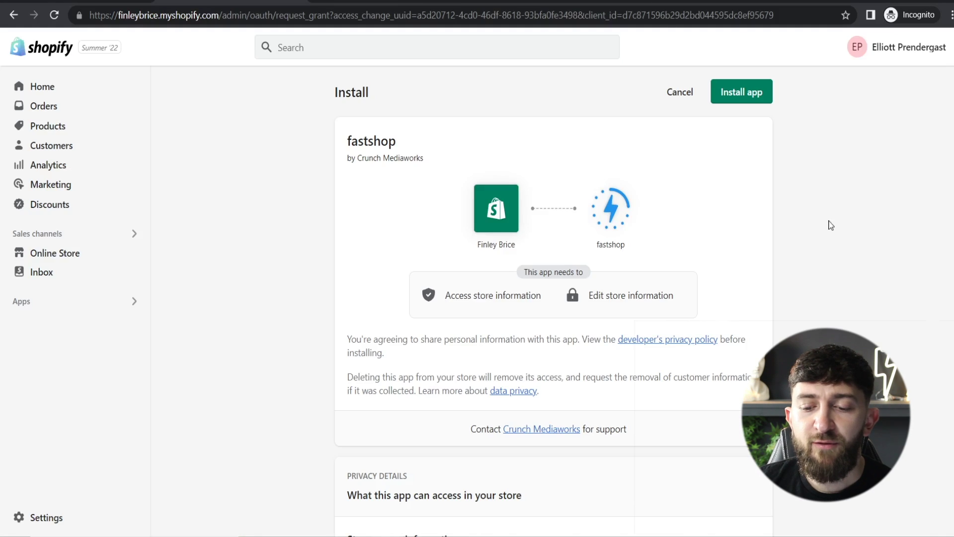
pyautogui.click(746, 92)
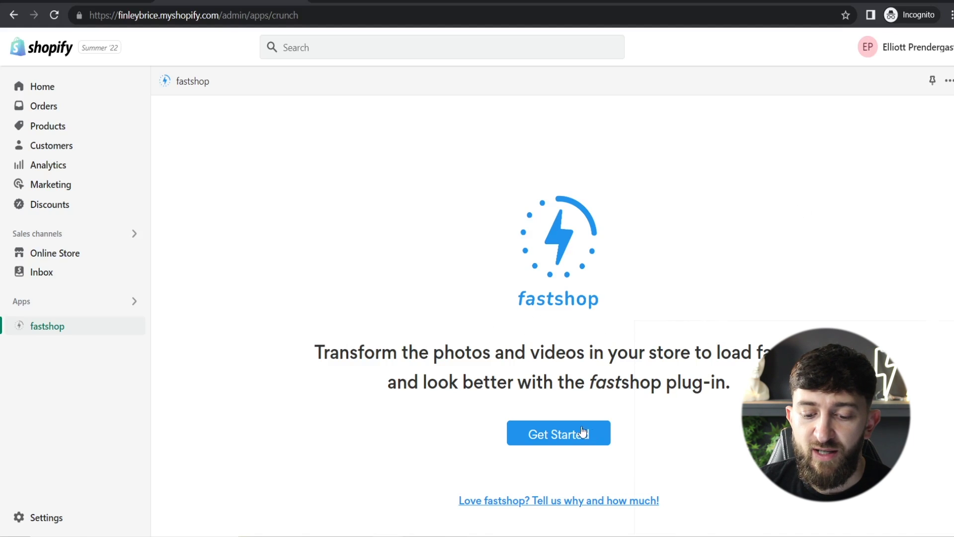
pyautogui.click(567, 438)
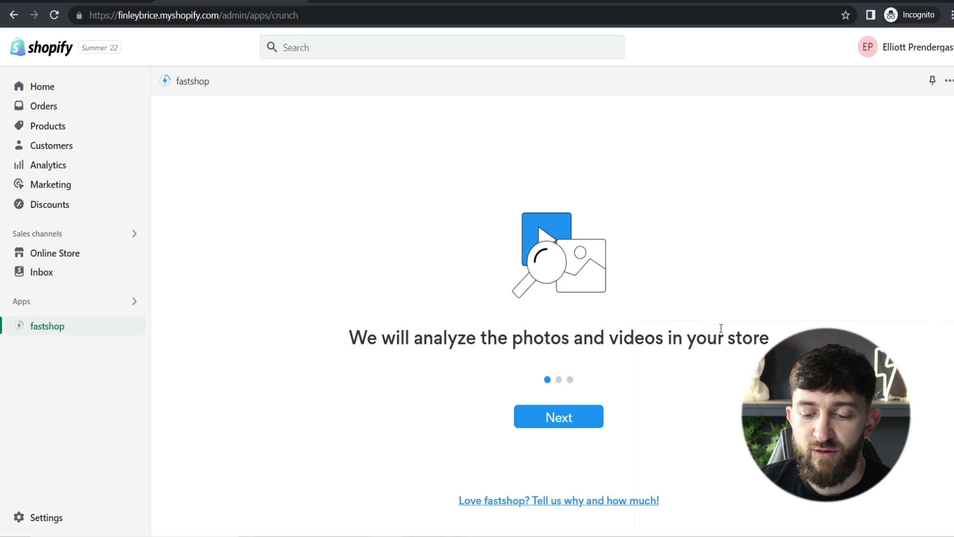
pyautogui.click(558, 416)
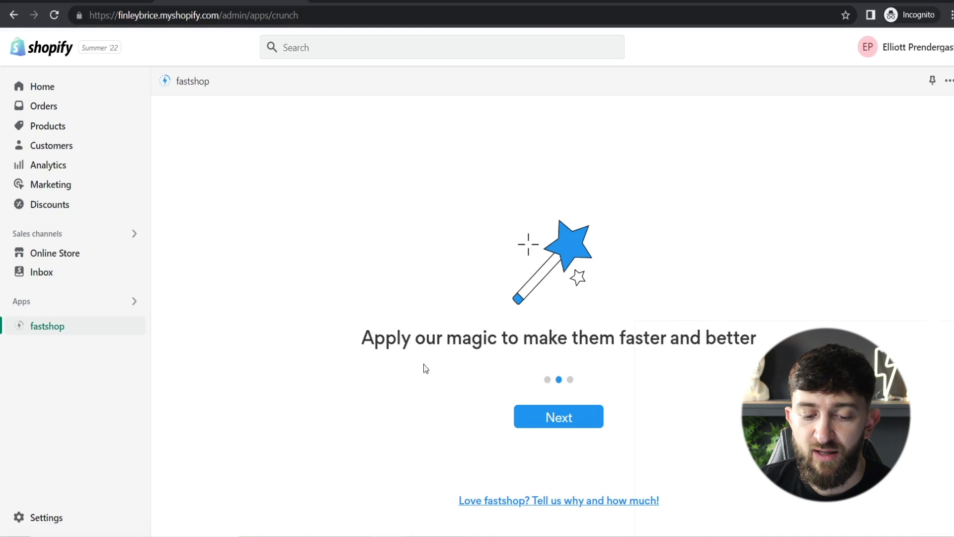
pyautogui.click(571, 422)
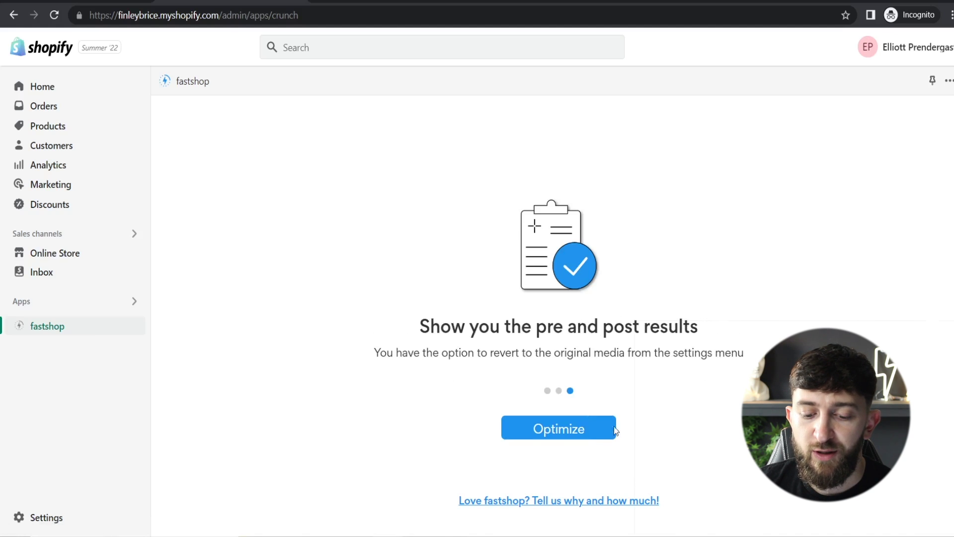
# Start optimizing the store's photos and videos and approve the $25/month PRO plan
pyautogui.click(565, 436)
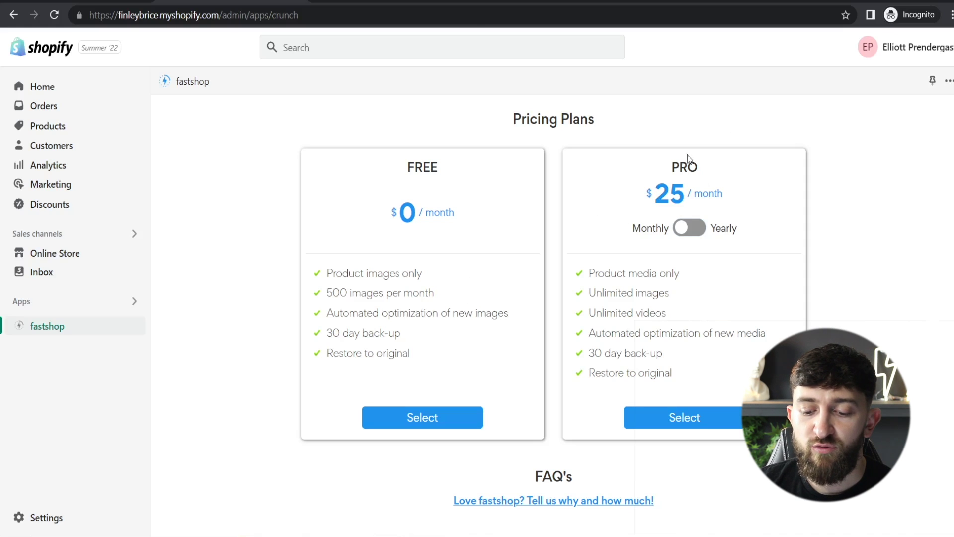
pyautogui.click(699, 420)
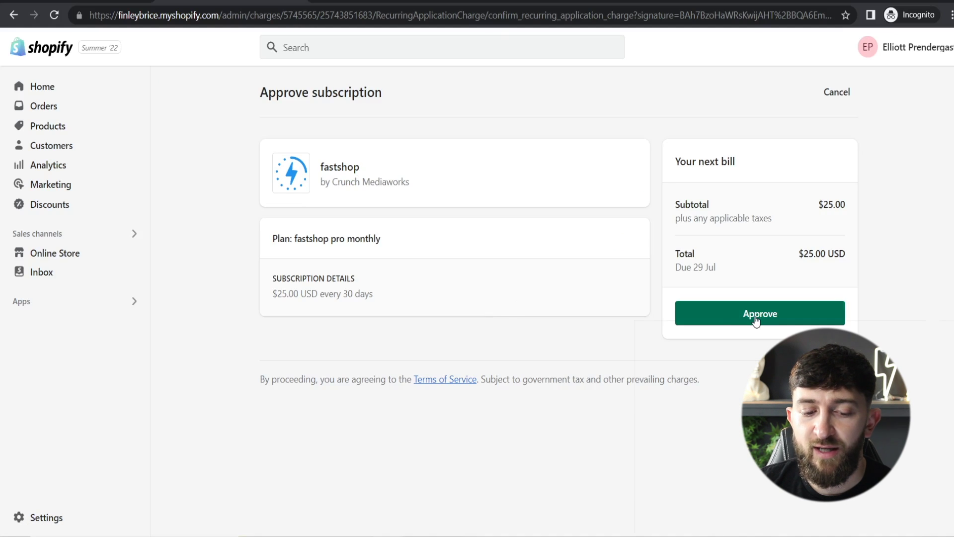
pyautogui.click(757, 316)
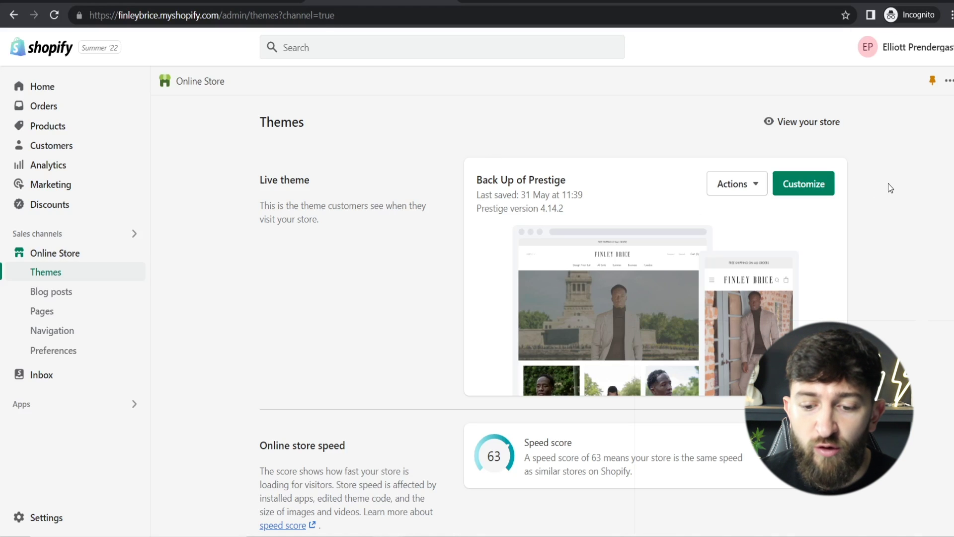
pyautogui.scroll(-1, 888, 188)
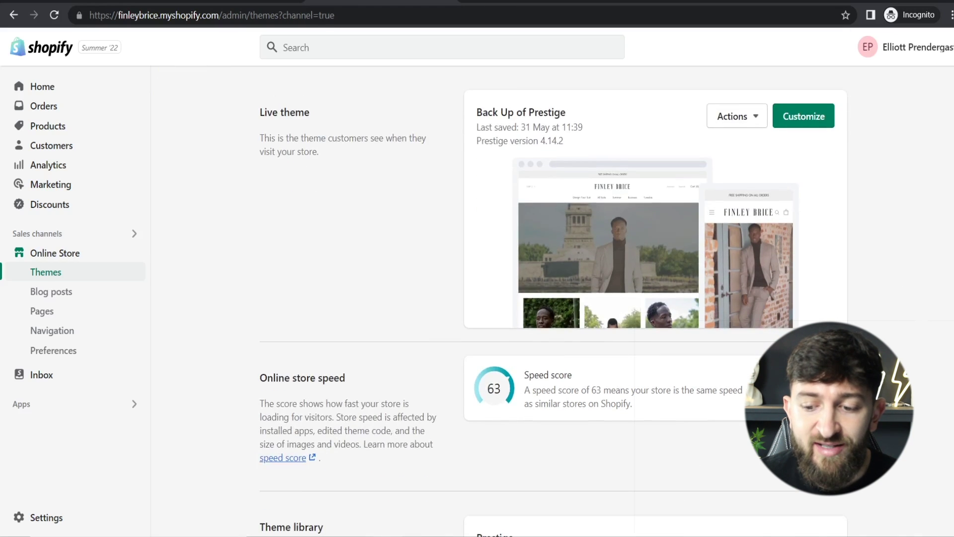